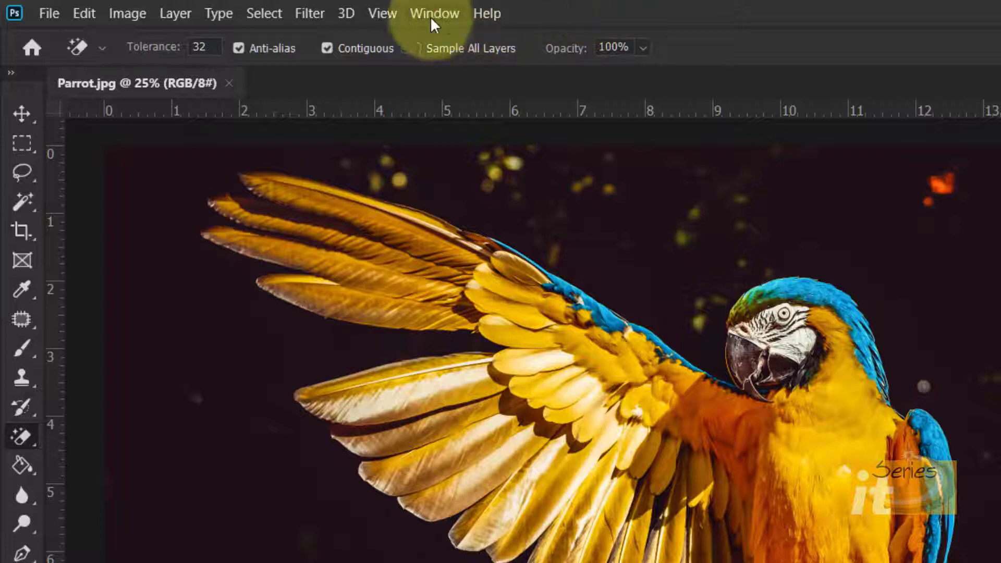
Browse the Filter menu, then close it without choosing a filter.
left_click(311, 13)
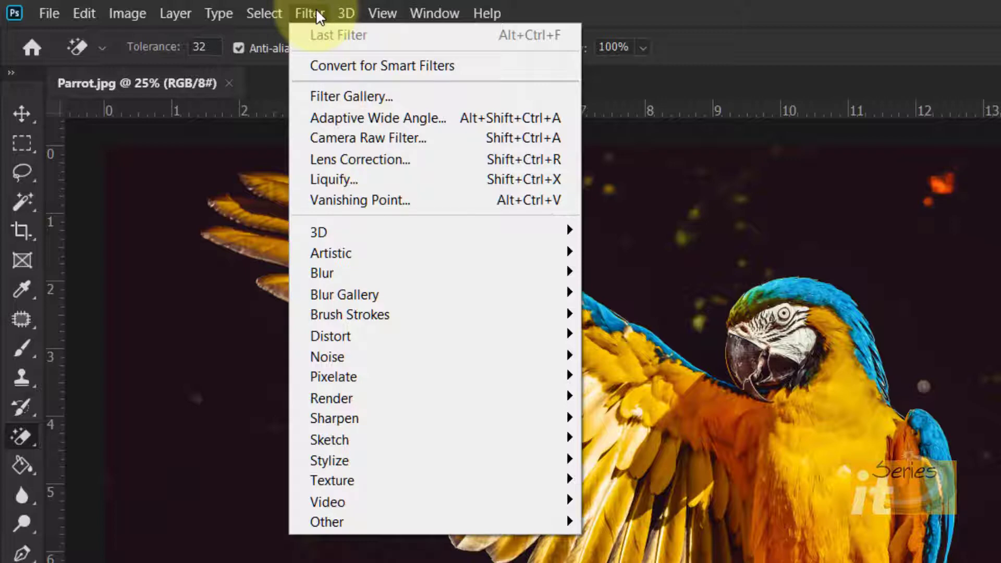
mouse_move(271, 11)
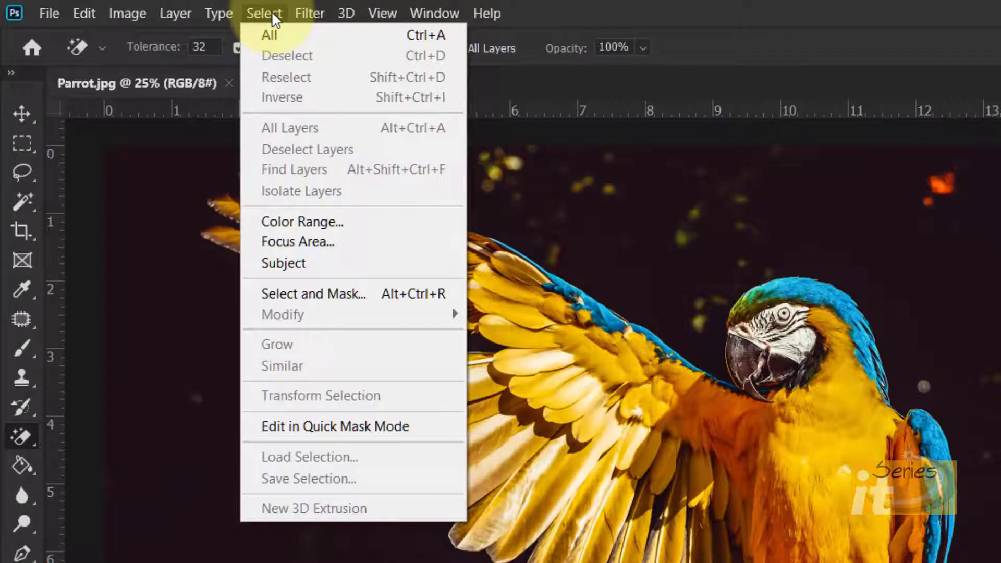
mouse_move(231, 19)
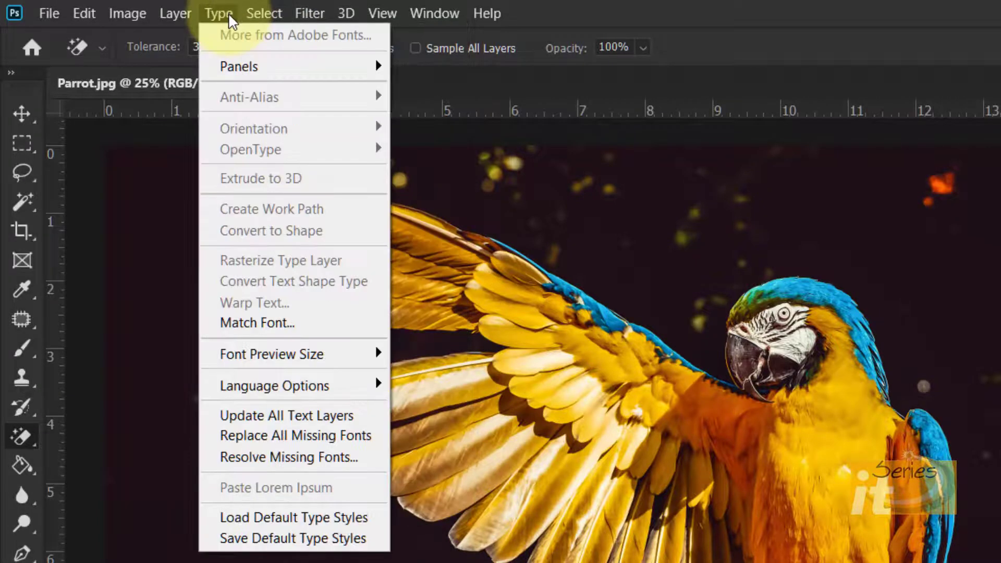
left_click(330, 317)
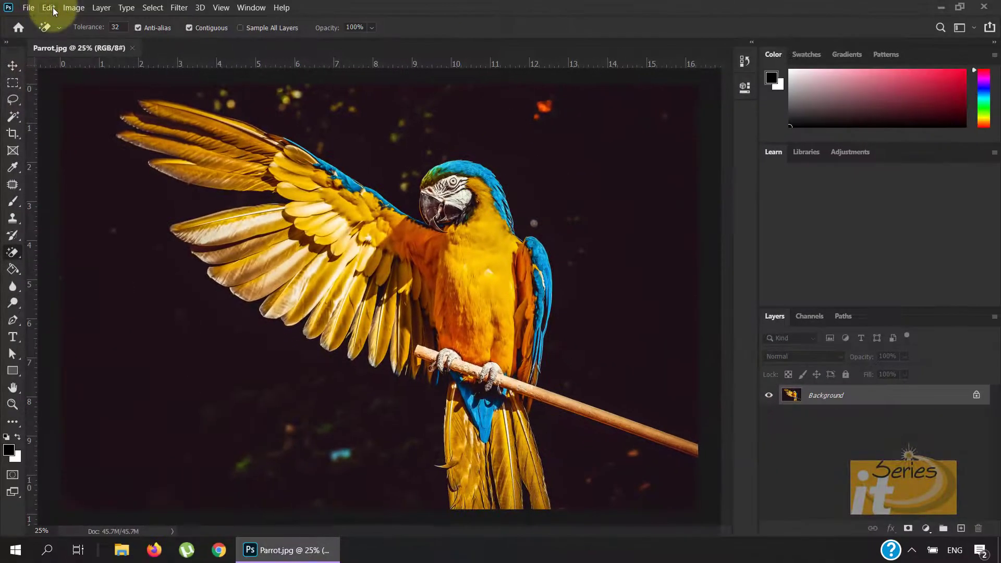
Uncheck Show Rich Tooltips in Tools preferences, confirm, and select the Rectangular Marquee tool.
left_click(48, 8)
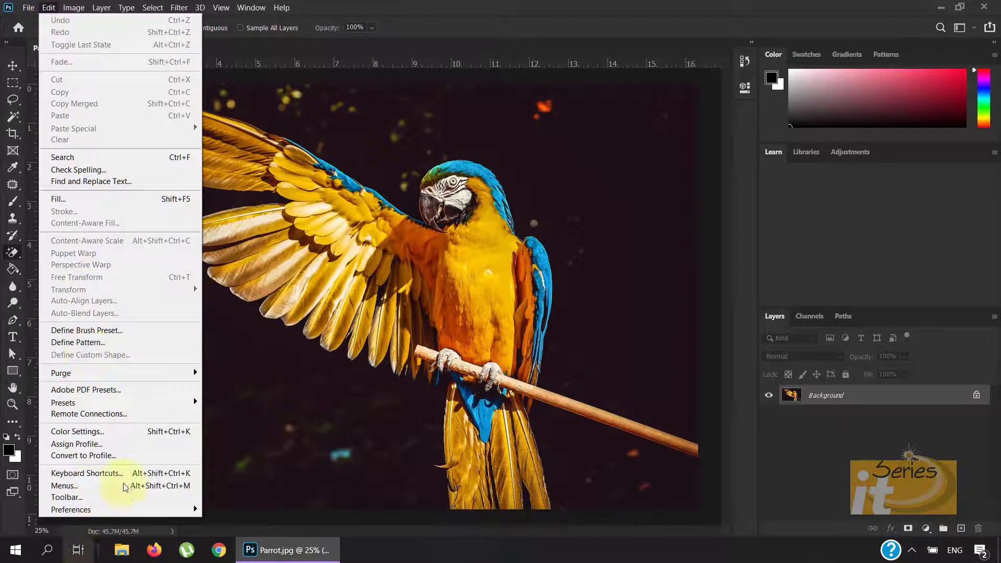
mouse_move(128, 508)
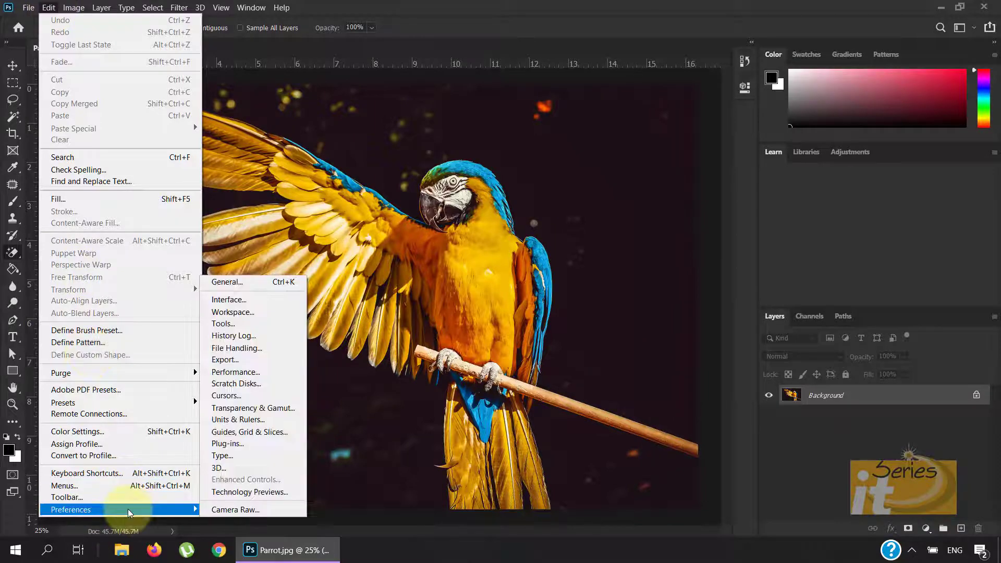
left_click(230, 328)
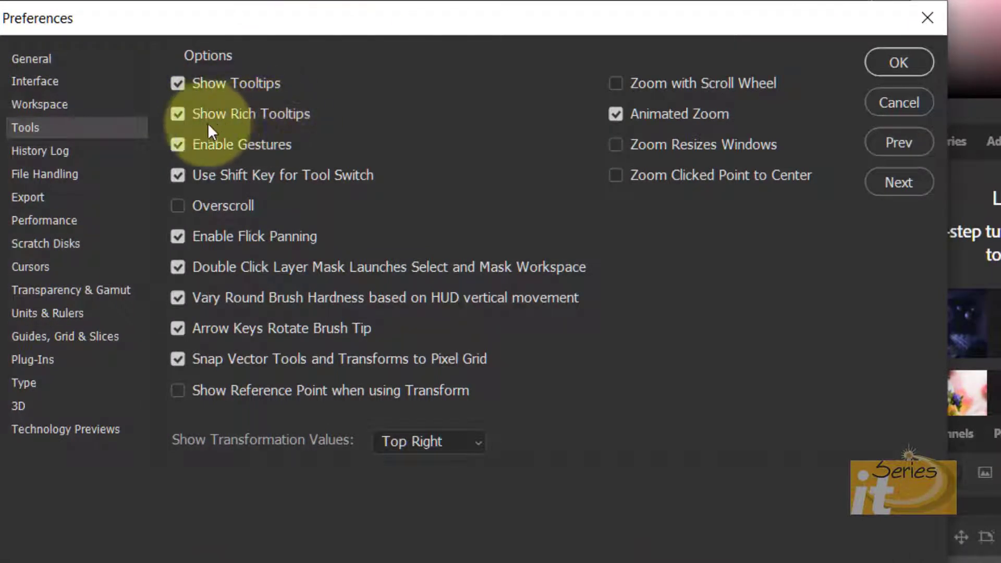
left_click(179, 116)
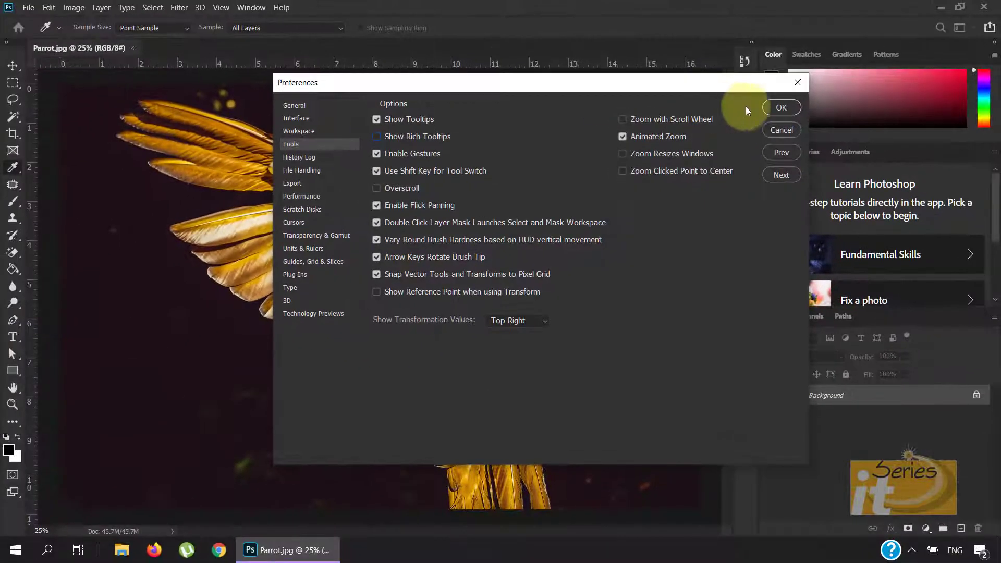
left_click(780, 107)
key("e")
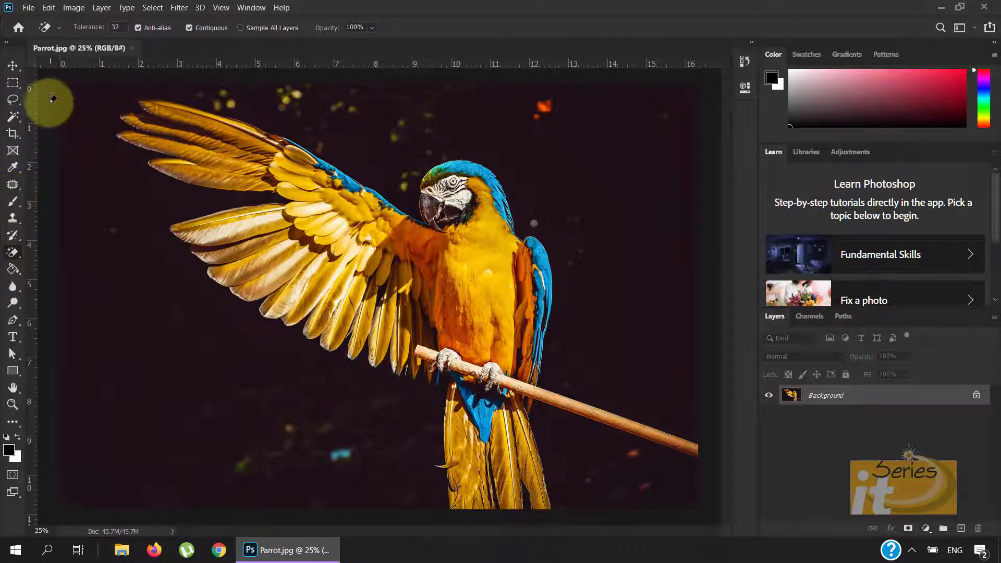
left_click(11, 84)
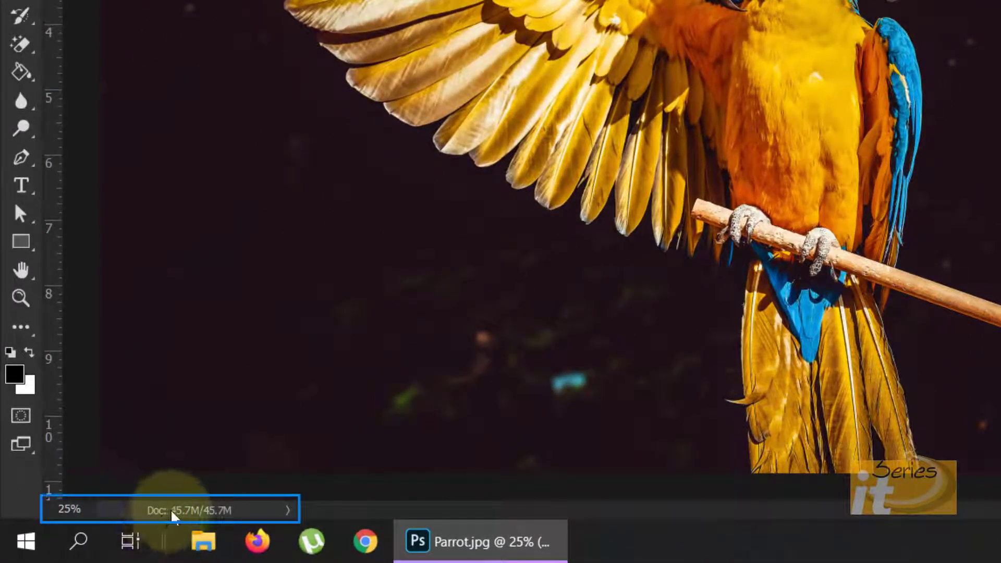
Switch the status bar to Document Dimensions, showing 16.32 in x 10.88 in at 300 ppi.
left_click(286, 511)
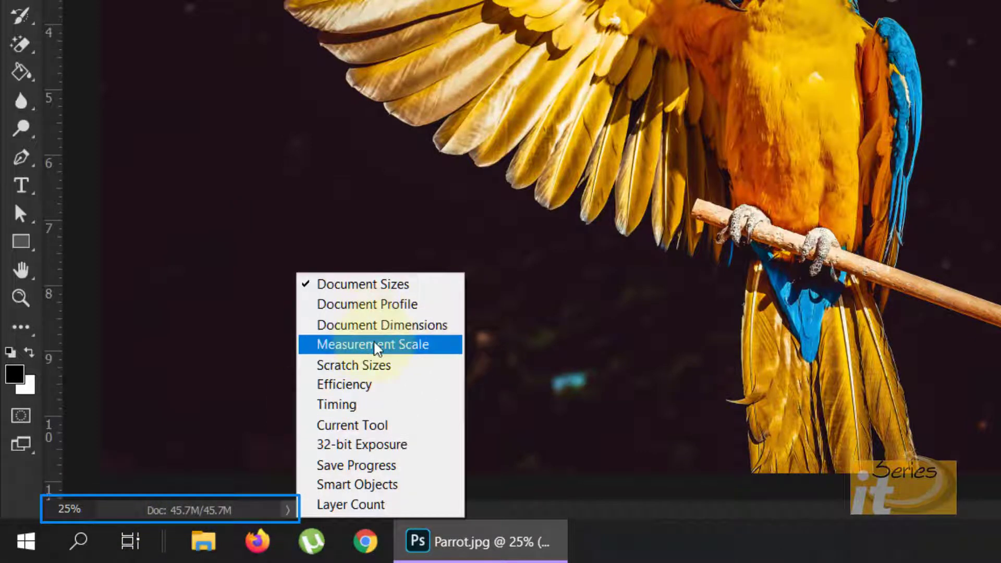
left_click(356, 334)
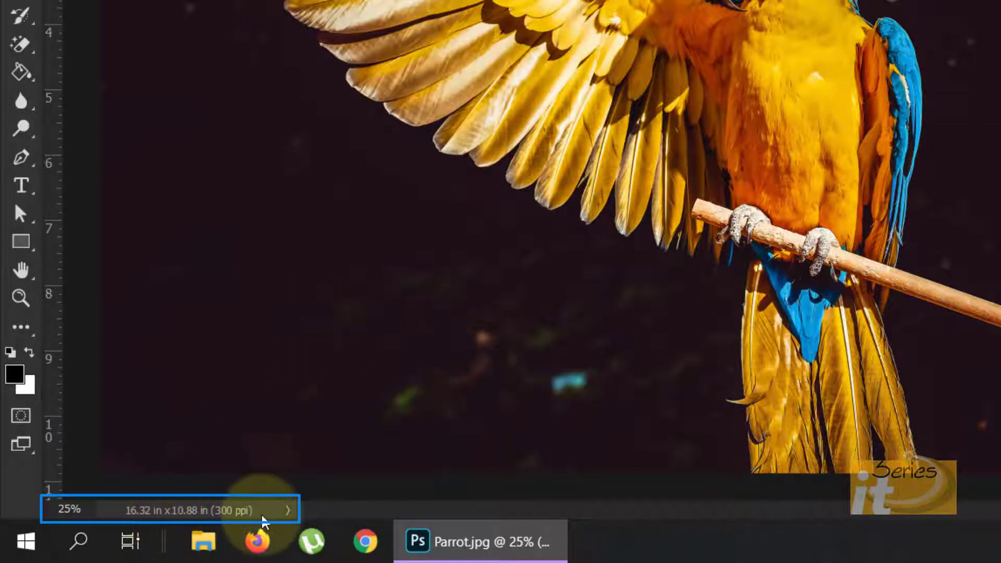
left_click(286, 515)
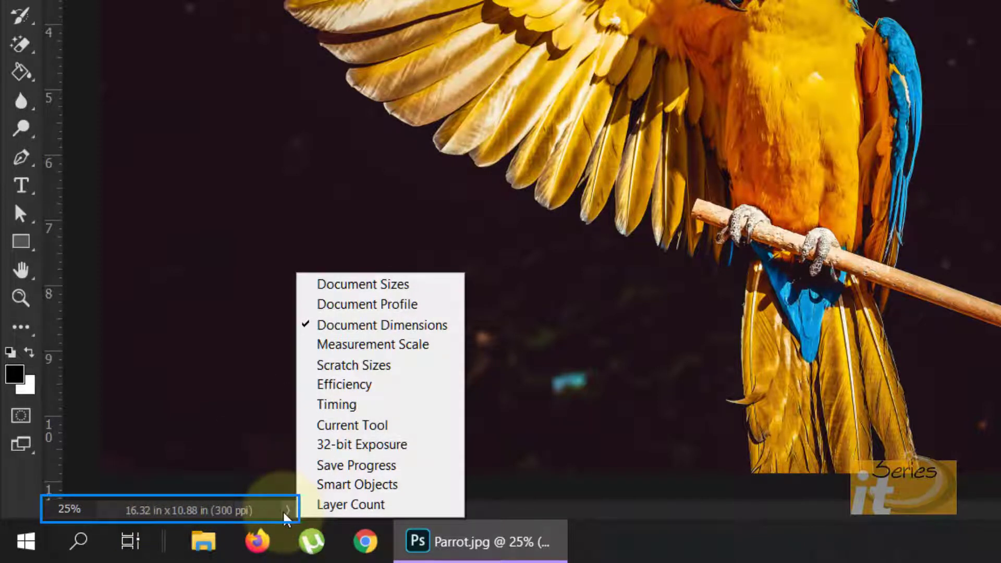
left_click(286, 516)
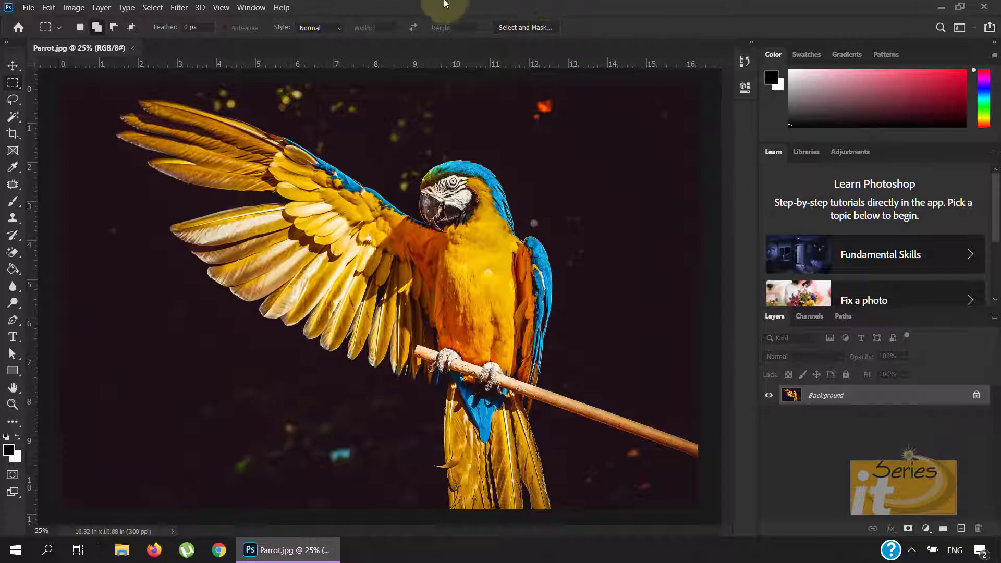
Show the Histogram and Navigator panels from the Window menu.
left_click(250, 8)
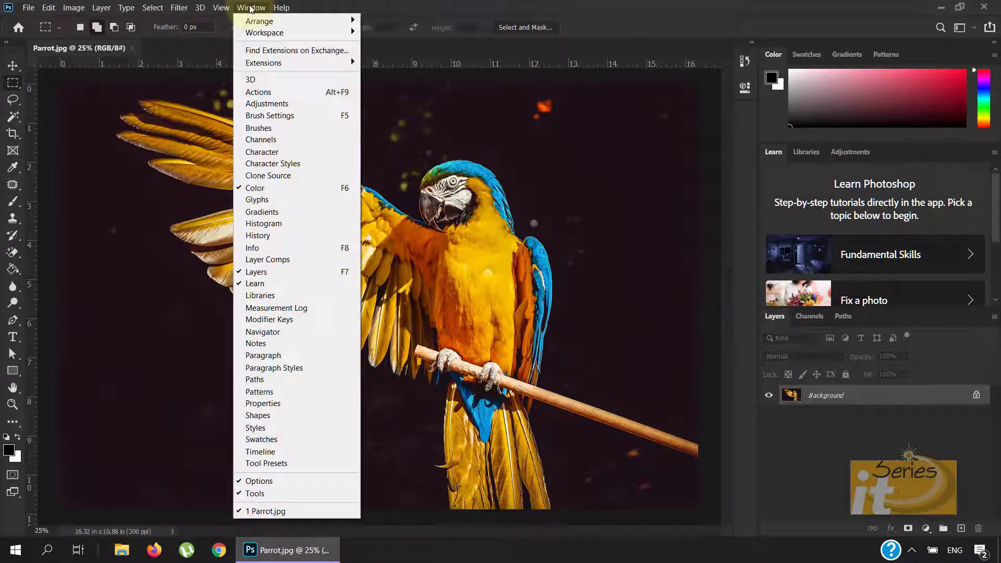
left_click(266, 227)
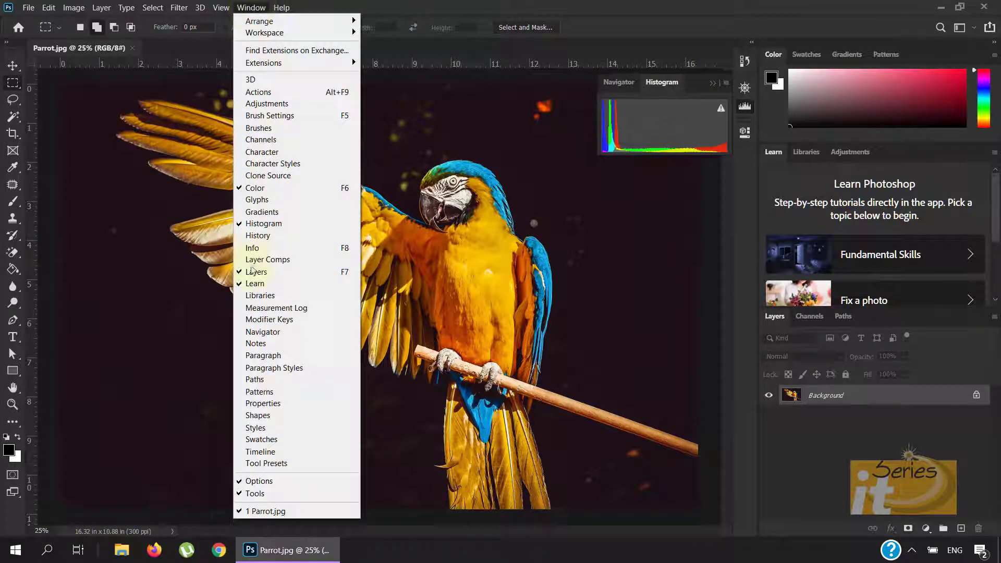
left_click(261, 331)
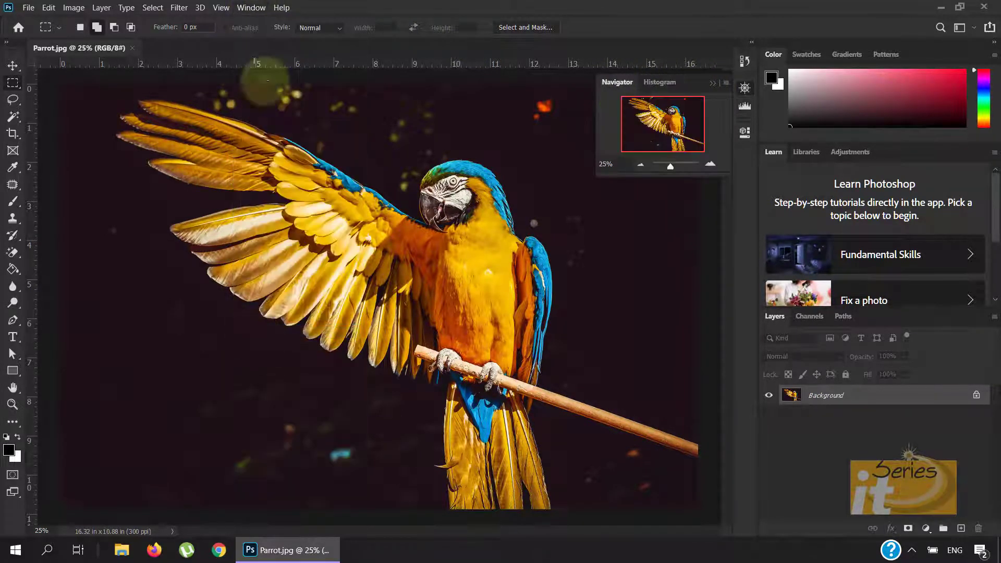
left_click(251, 7)
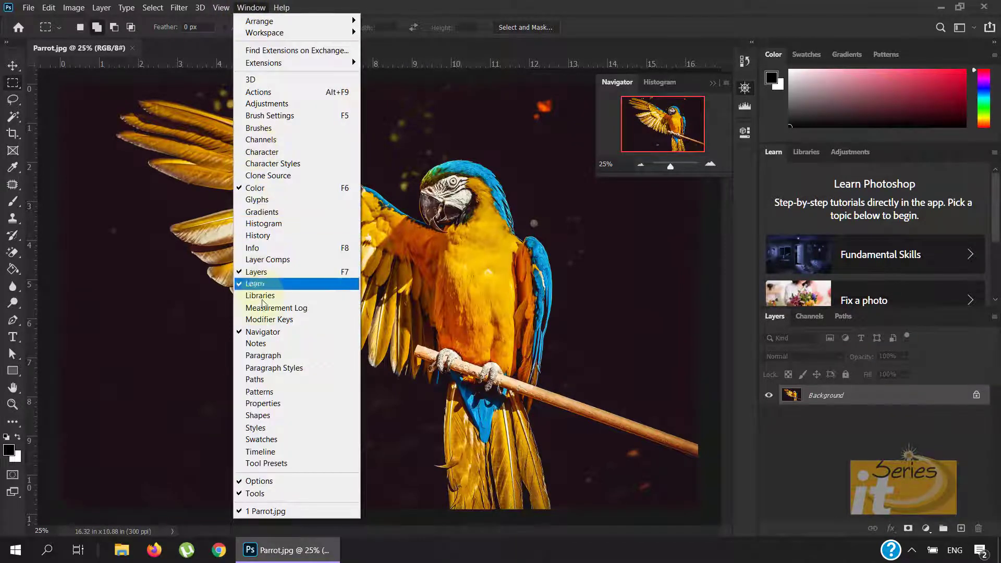
left_click(268, 383)
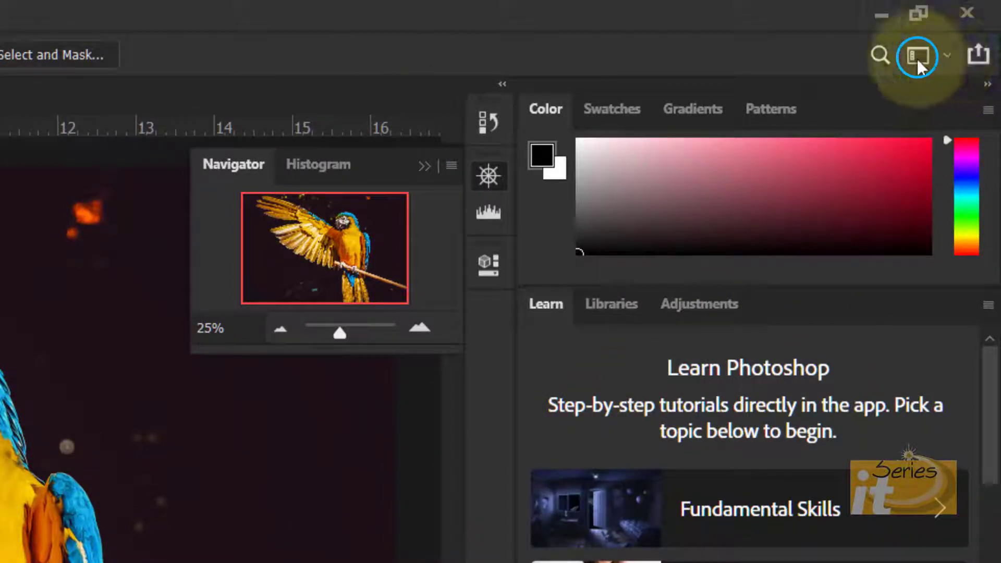
left_click(947, 59)
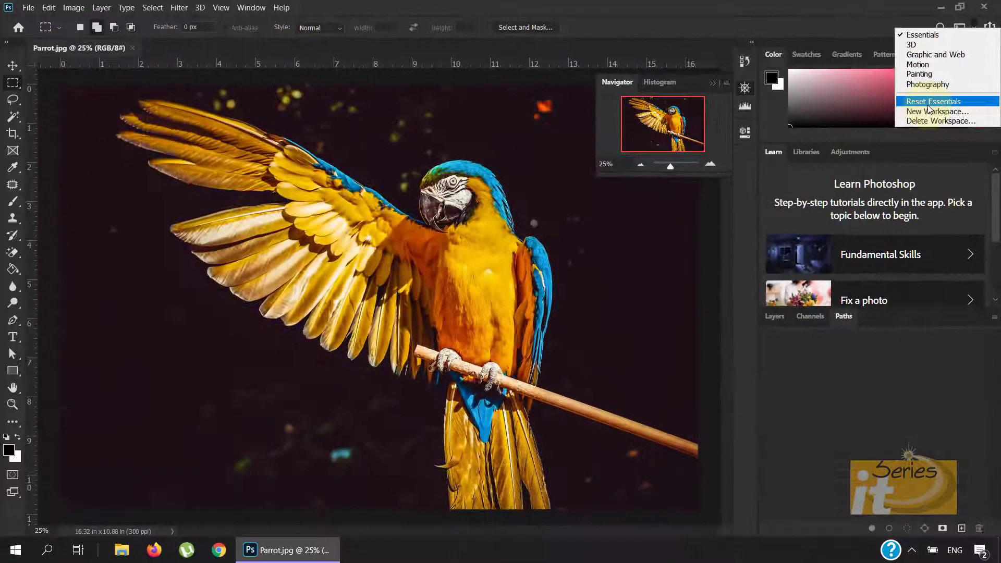
left_click(928, 102)
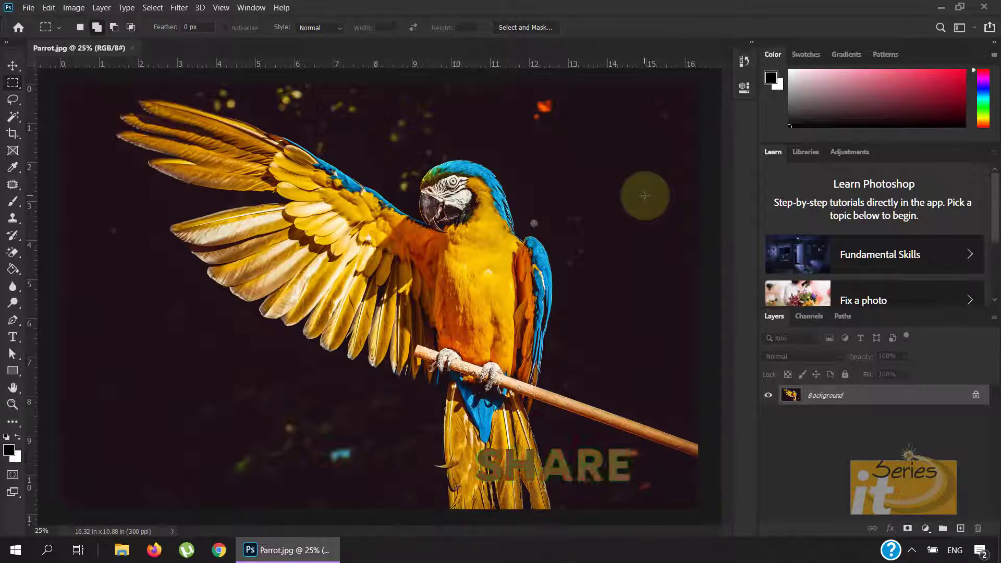
In Interface preferences, preview the lighter colour themes and keep the darkest one.
left_click(48, 7)
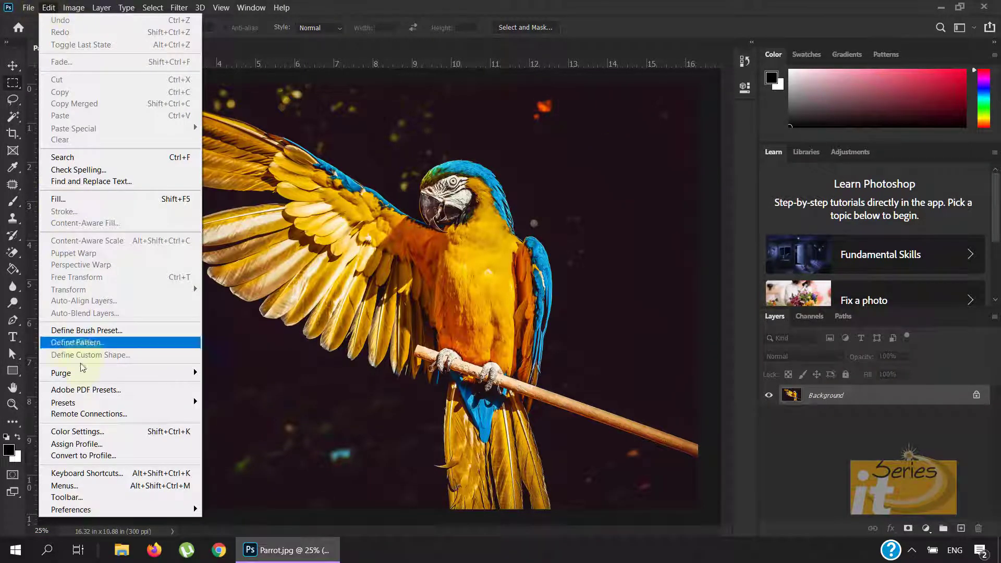
mouse_move(156, 510)
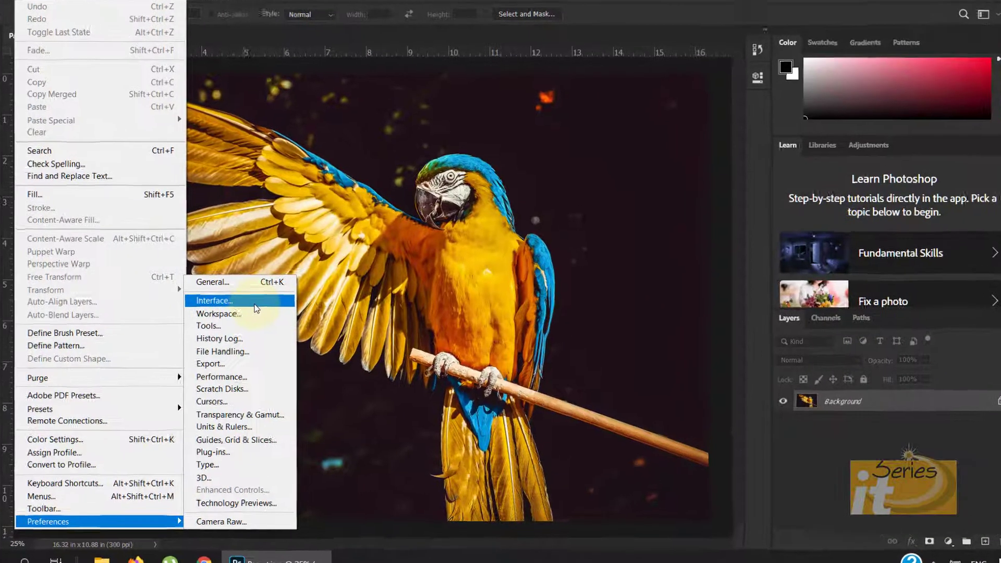
left_click(267, 304)
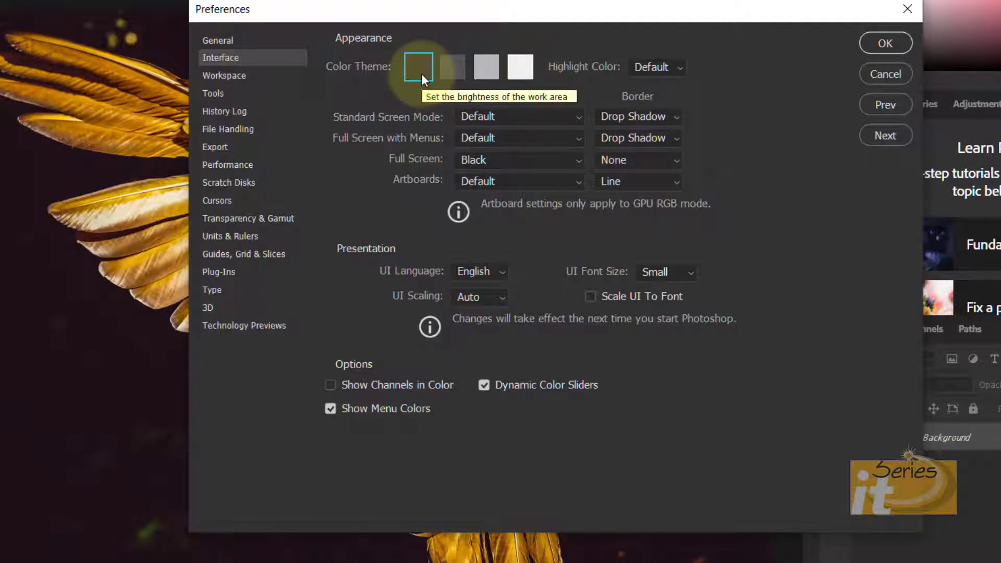
left_click(456, 74)
left_click(489, 67)
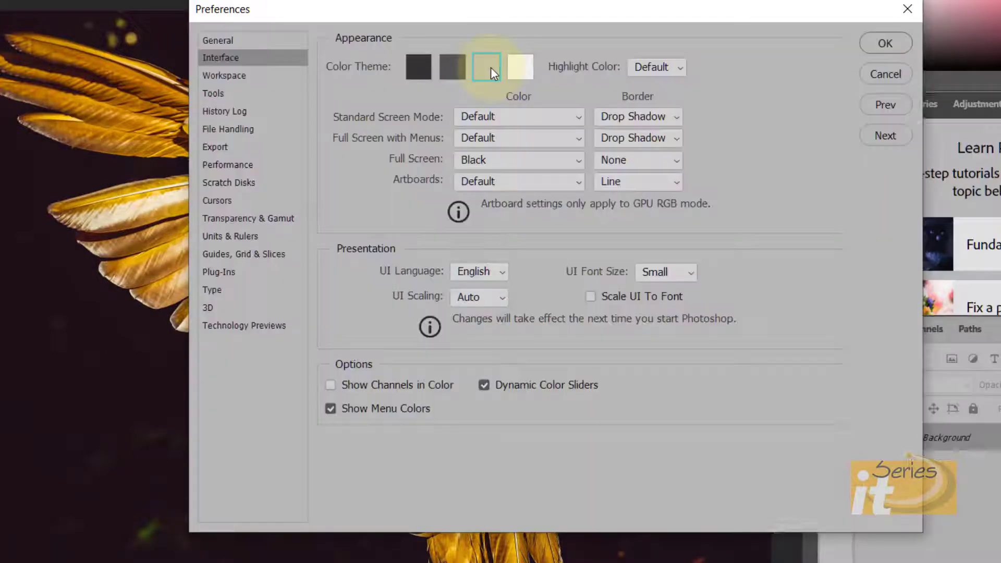
left_click(520, 68)
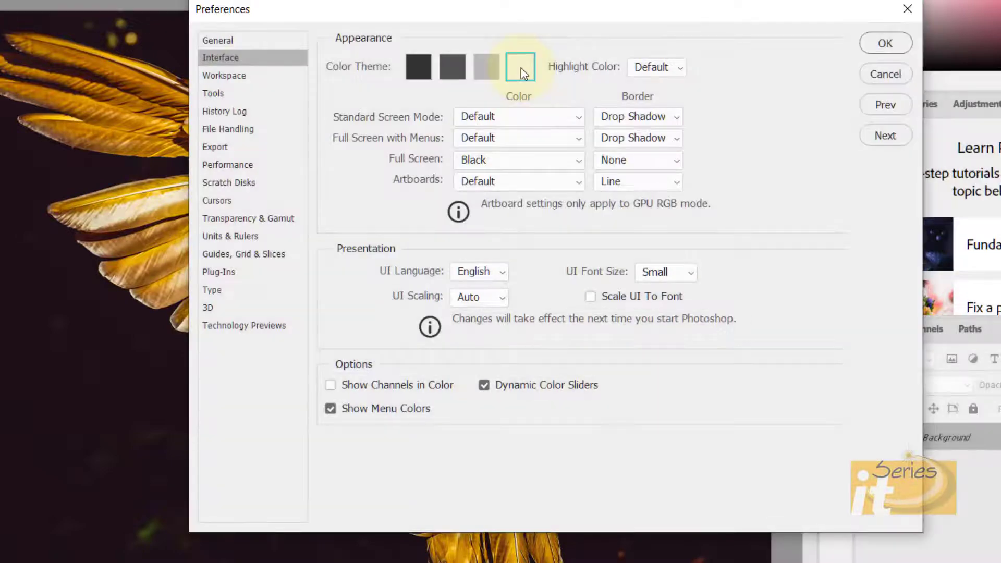
left_click(420, 68)
left_click(453, 64)
left_click(428, 68)
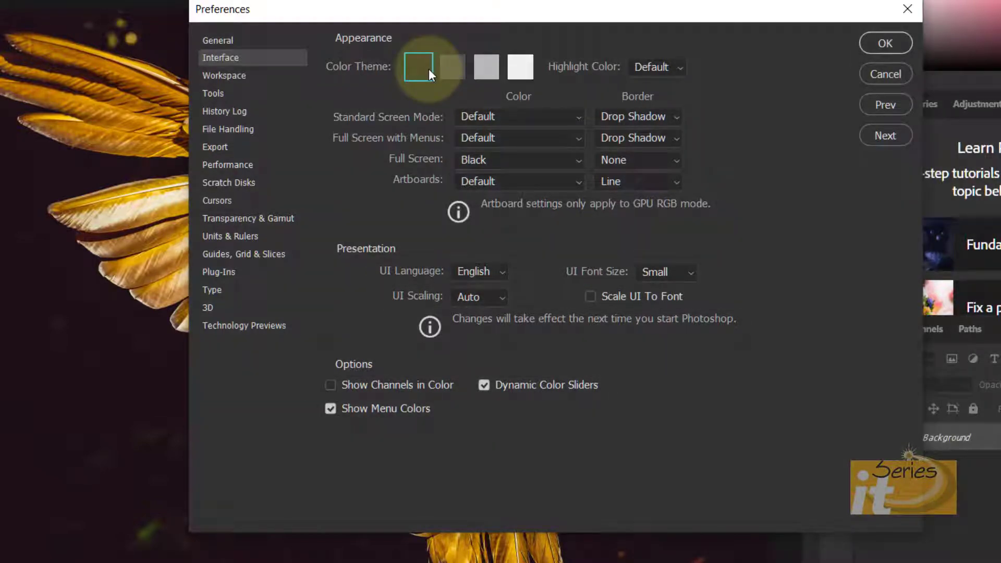
left_click(520, 68)
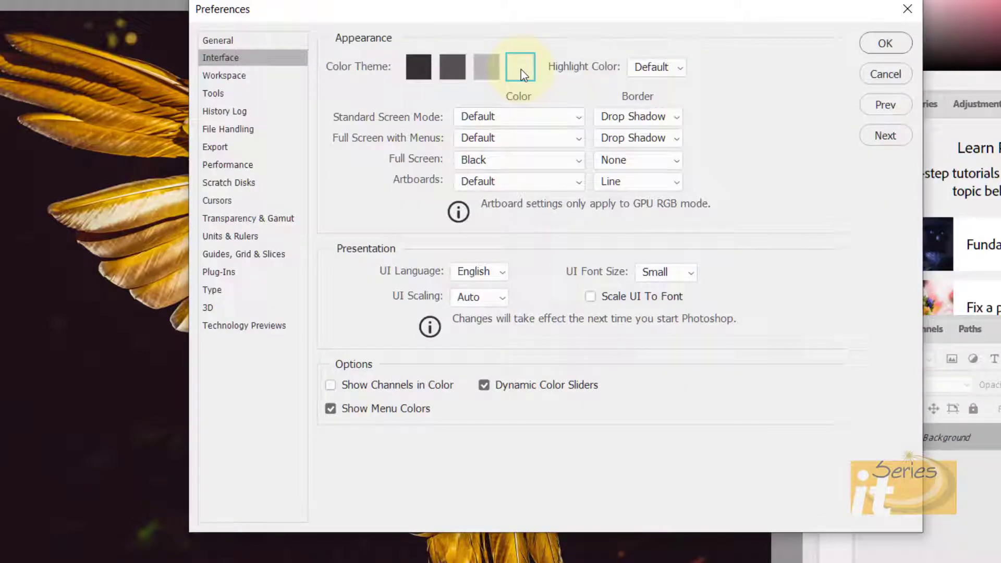
left_click(426, 73)
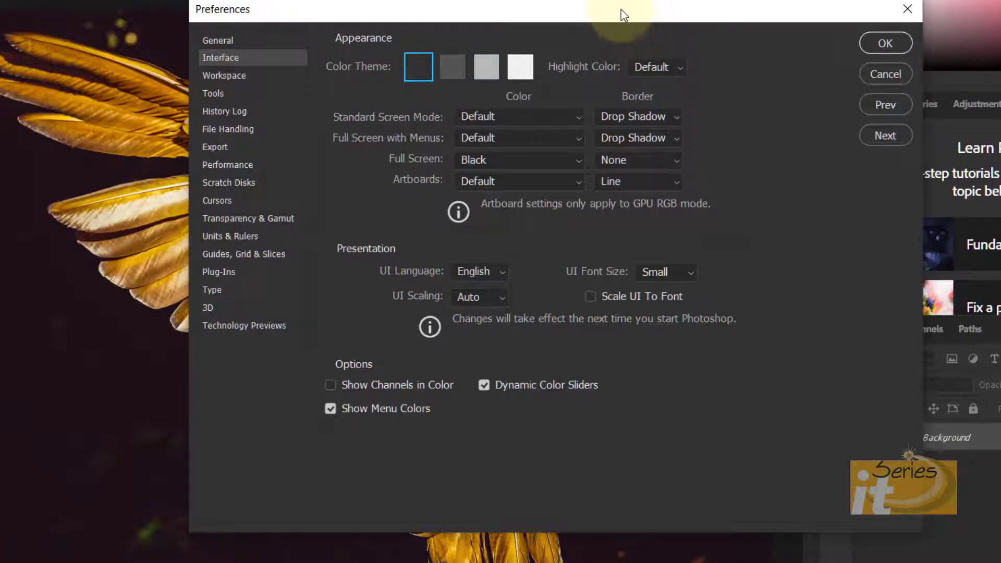
Set the interface Highlight Color to Blue and confirm the preferences.
left_click_drag(621, 10, 452, 24)
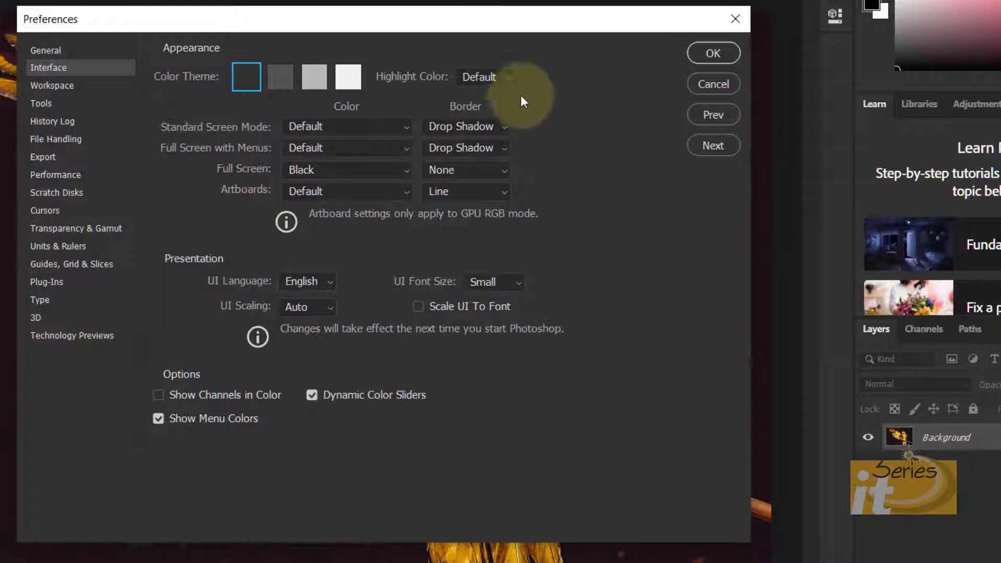
left_click(503, 77)
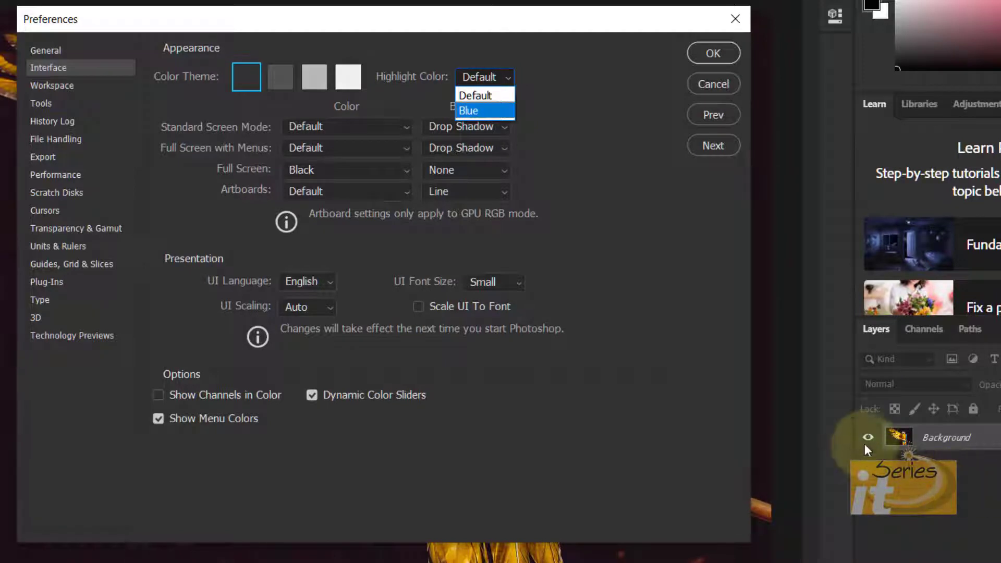
left_click(483, 111)
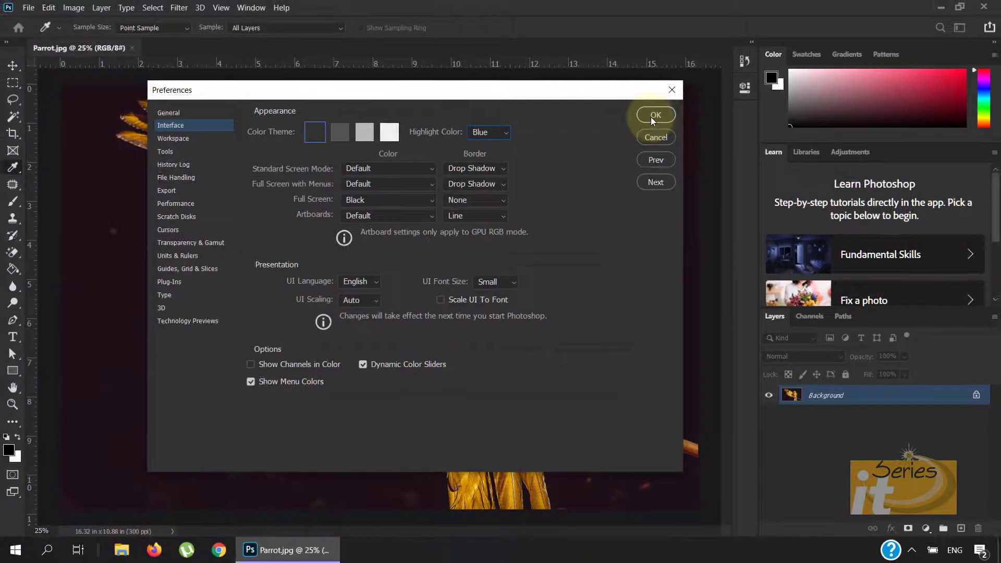
left_click(655, 115)
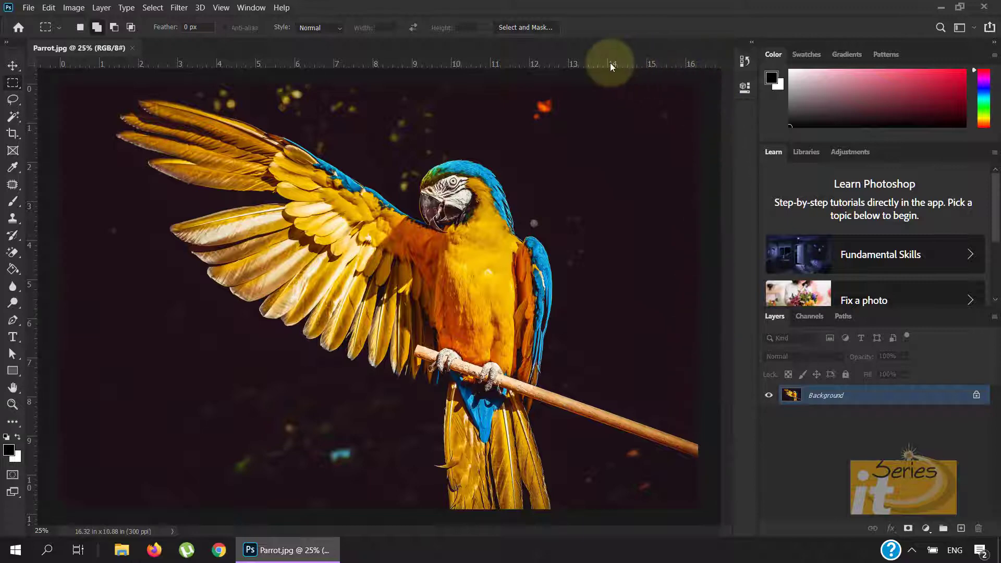
right_click(710, 107)
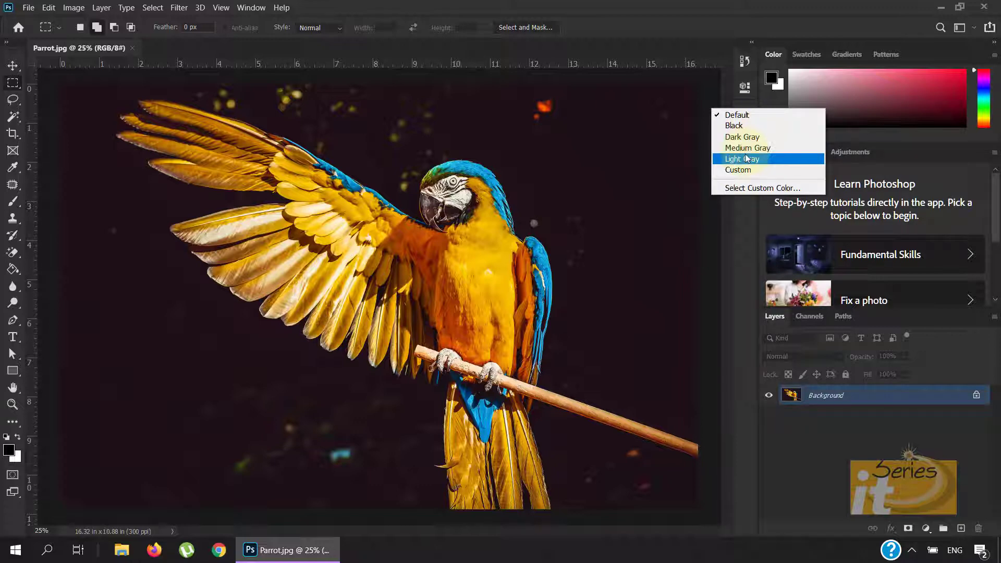
left_click(750, 161)
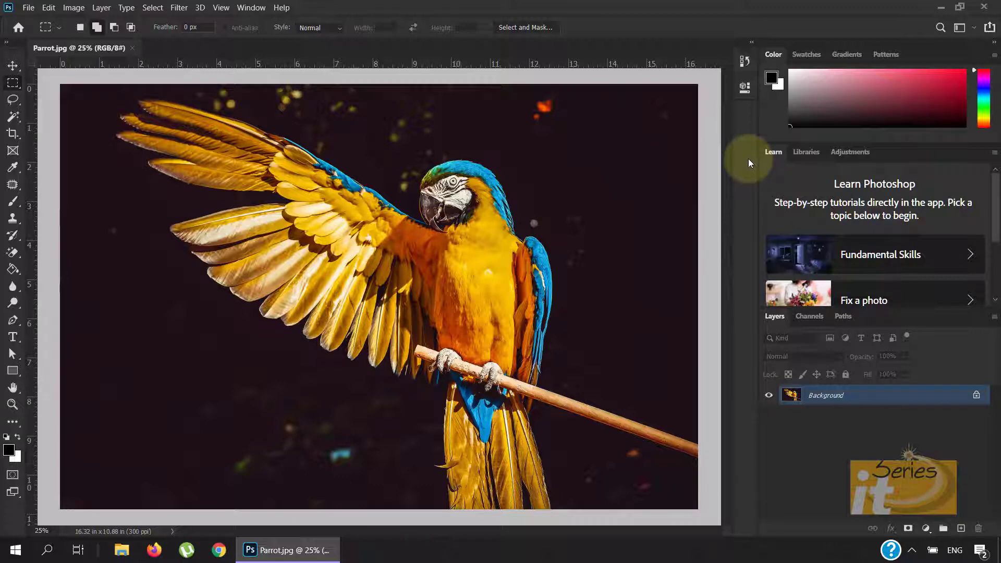
right_click(710, 141)
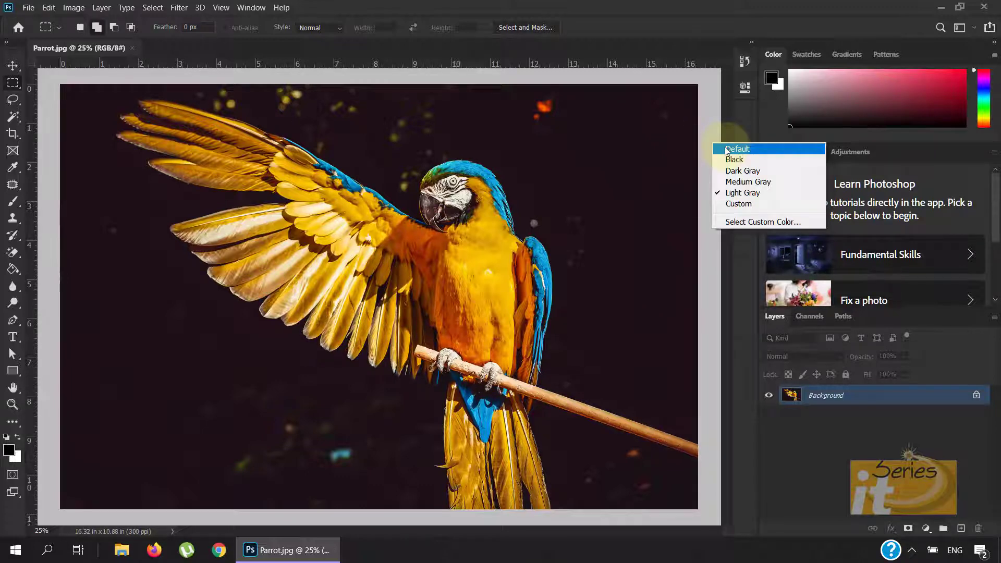
left_click(727, 149)
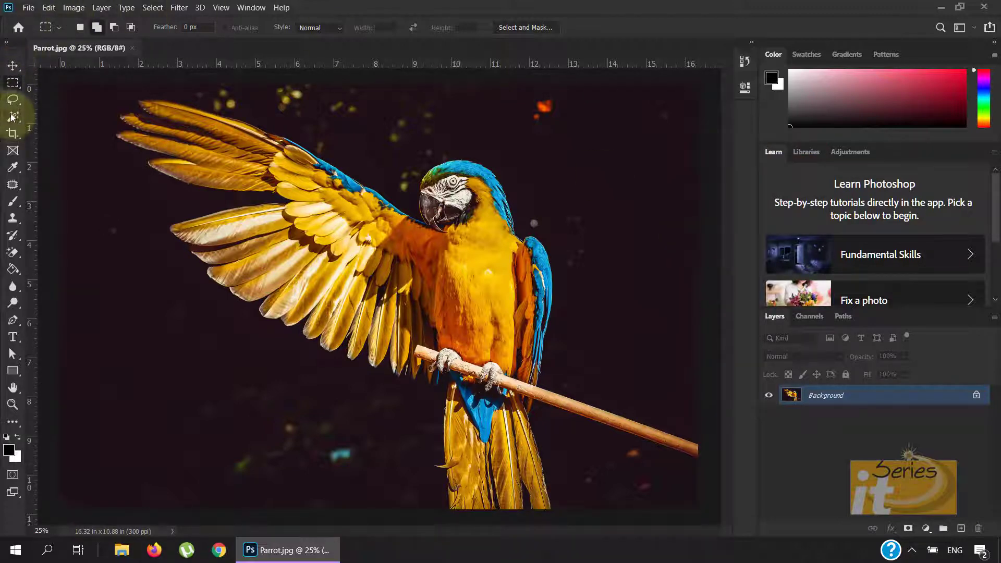
Select the Move tool and reset it to defaults, with Auto-Select set to Layer.
left_click(13, 67)
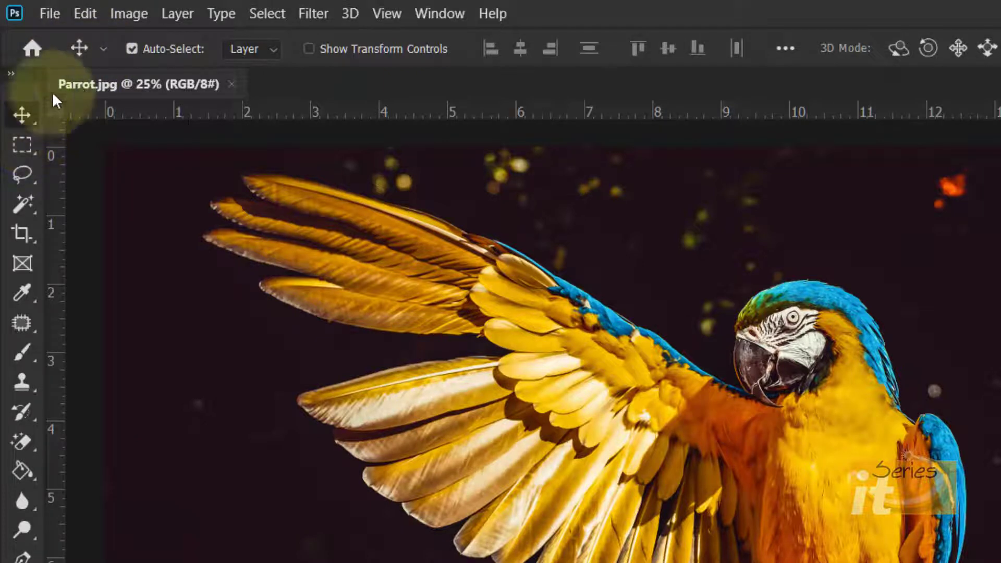
right_click(98, 48)
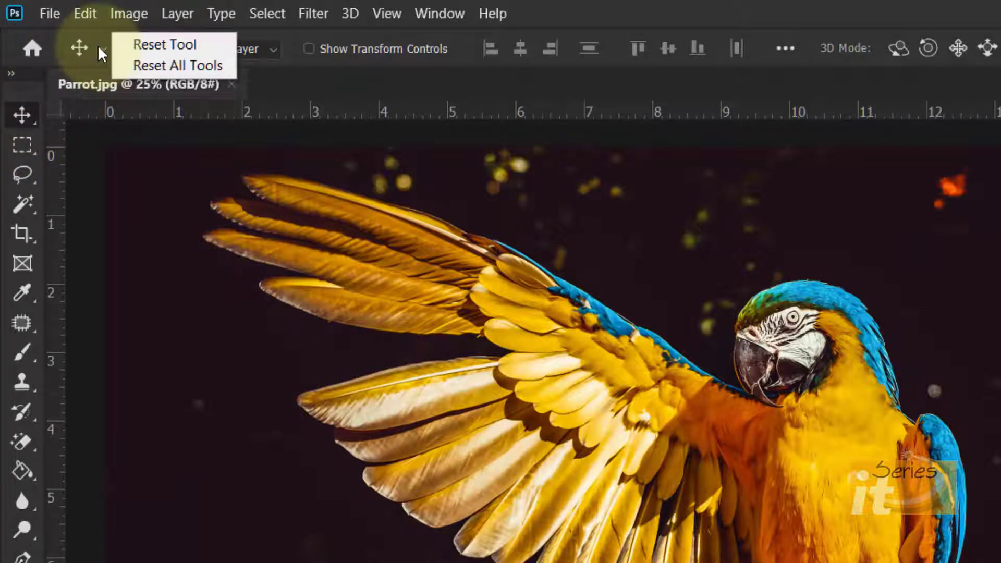
left_click(145, 42)
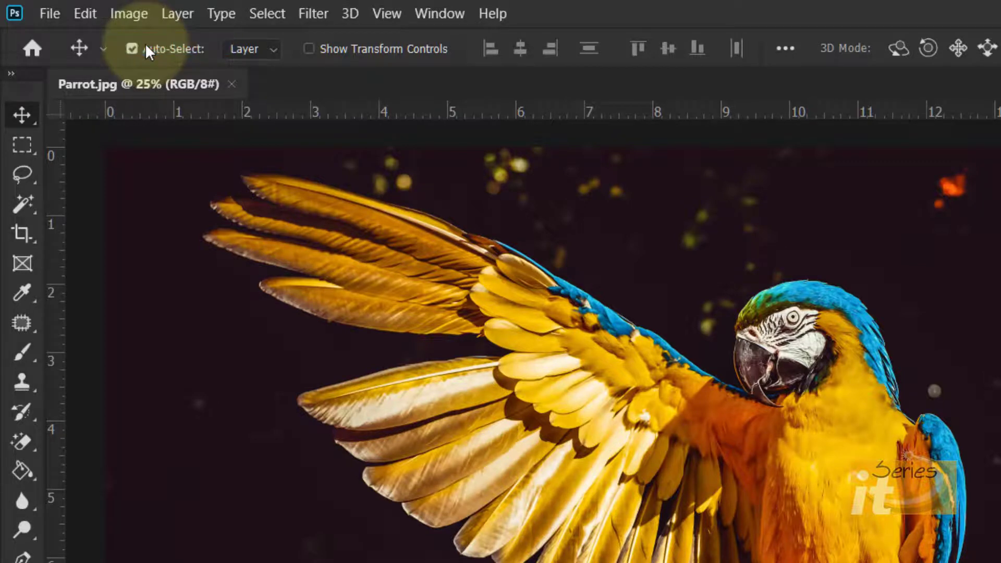